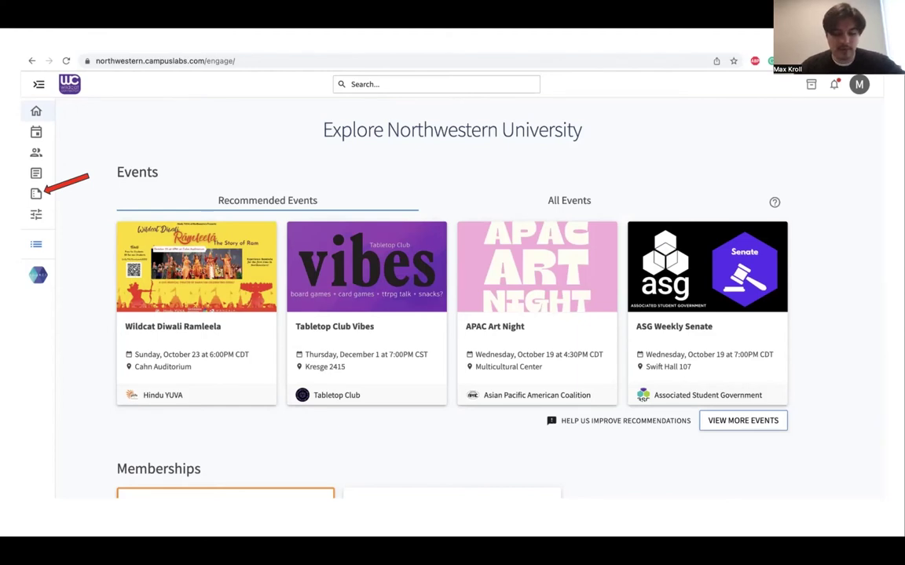
Leave the slideshow, switch to the Wildcat Connection site and open its home page.
{"action": "key", "text": "Escape"}
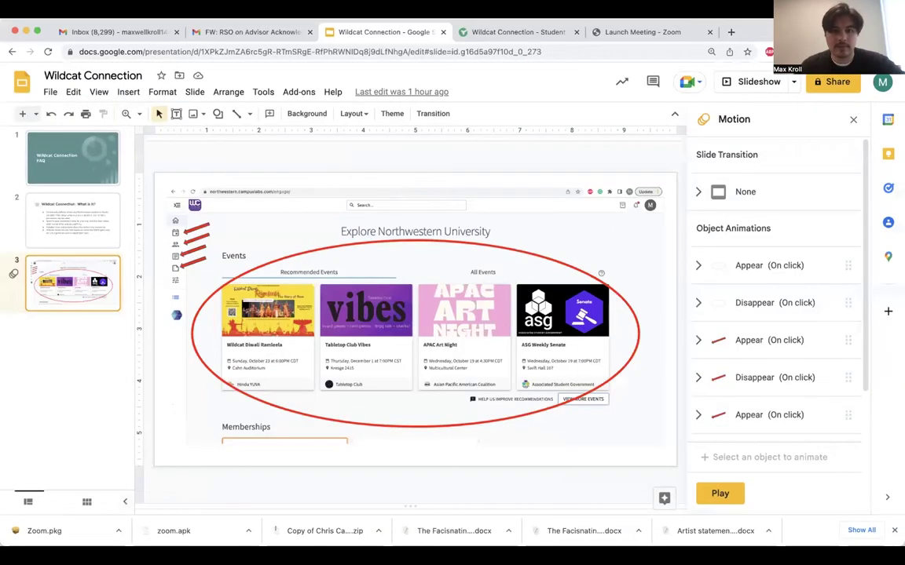
{"action": "left_click", "coordinate": [532, 34]}
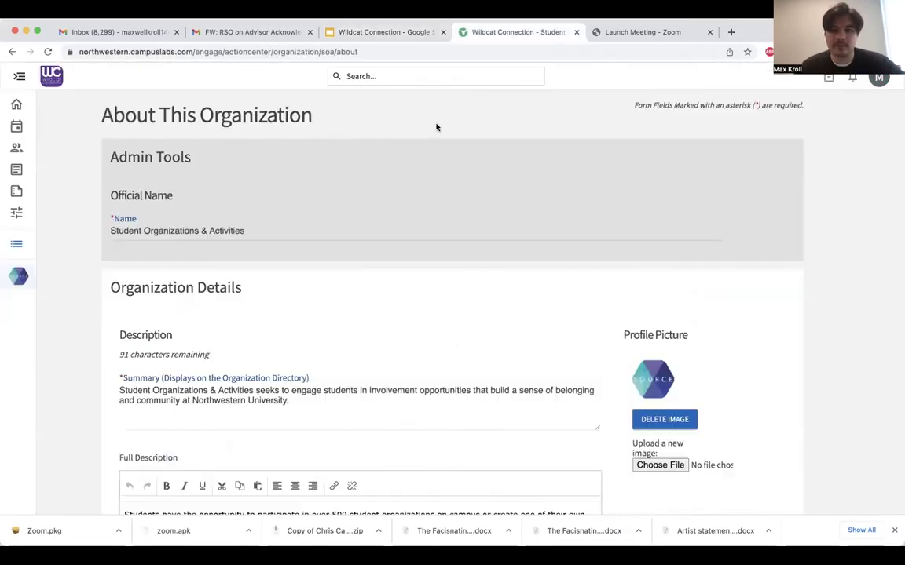
{"action": "left_click", "coordinate": [51, 79]}
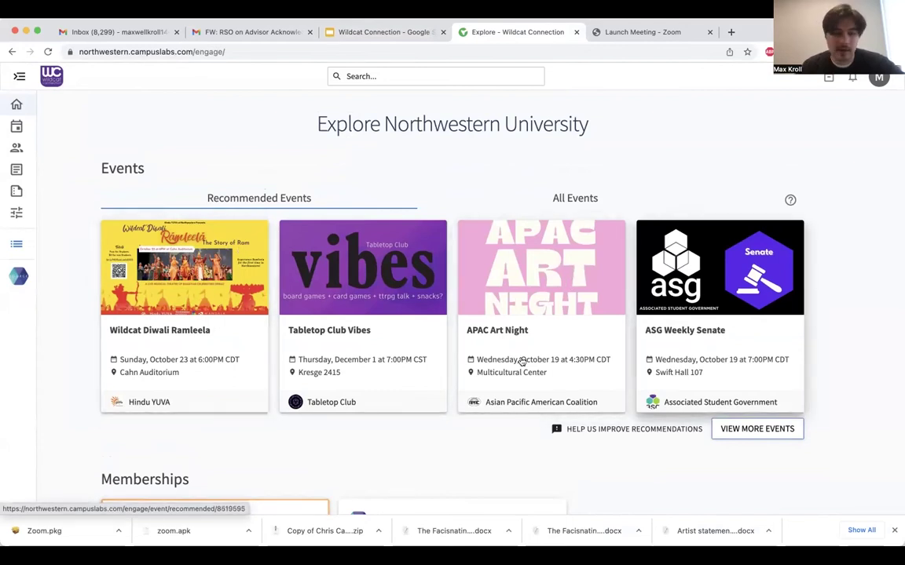
Open the Events page and look through the upcoming campus events.
{"action": "left_click", "coordinate": [16, 125]}
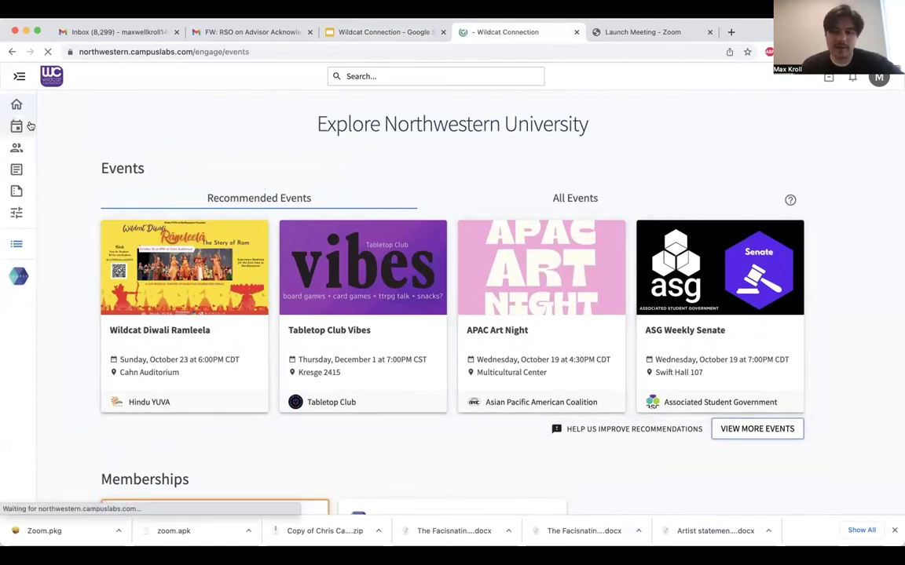
{"action": "scroll", "coordinate": [404, 269], "scroll_direction": "down", "scroll_amount": 10}
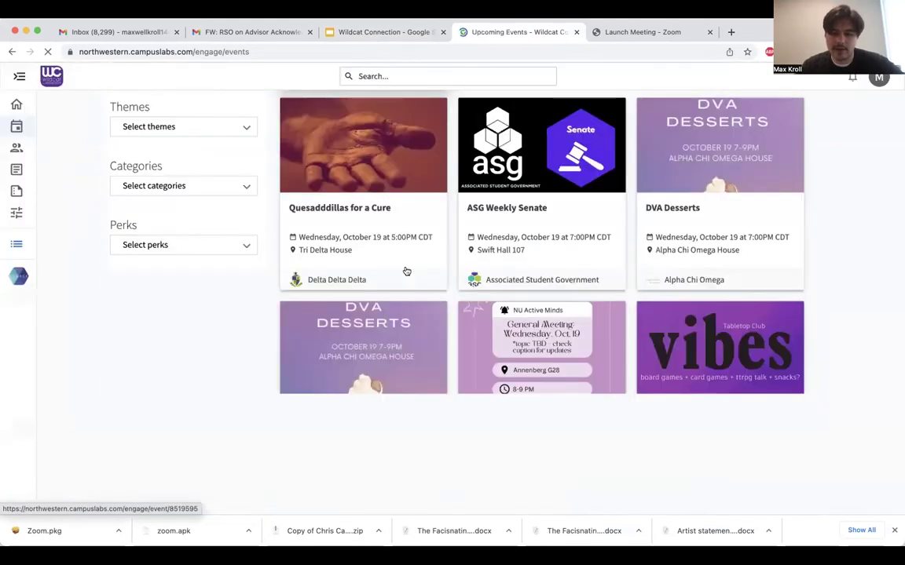
{"action": "scroll", "coordinate": [406, 270], "scroll_direction": "up", "scroll_amount": 10}
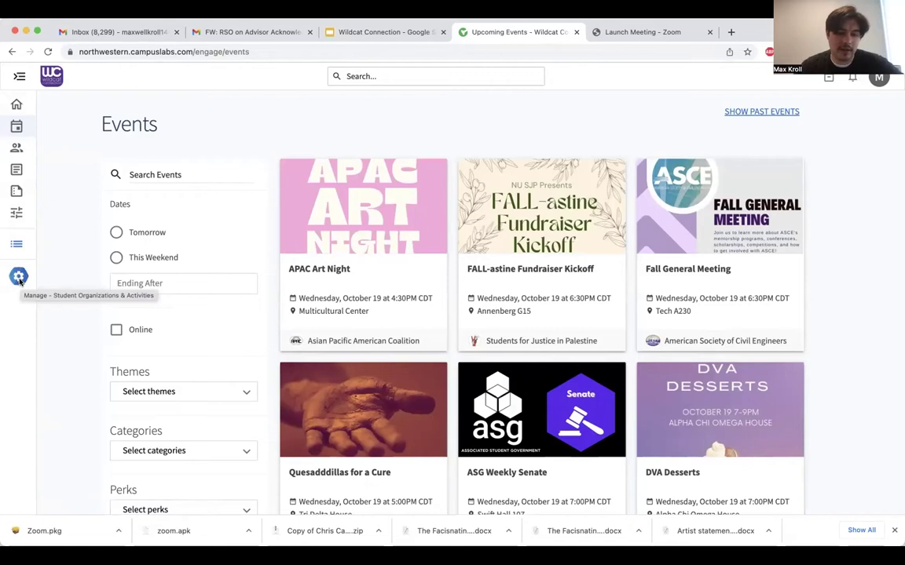
Open the About page in the management tools of Student Organizations & Activities and go to the description fields.
{"action": "left_click", "coordinate": [19, 279]}
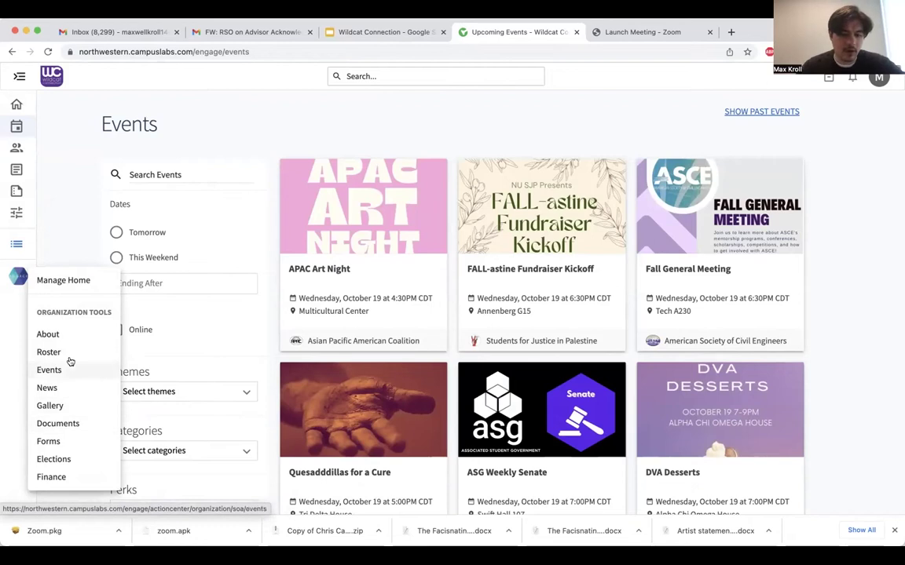
{"action": "left_click", "coordinate": [58, 335]}
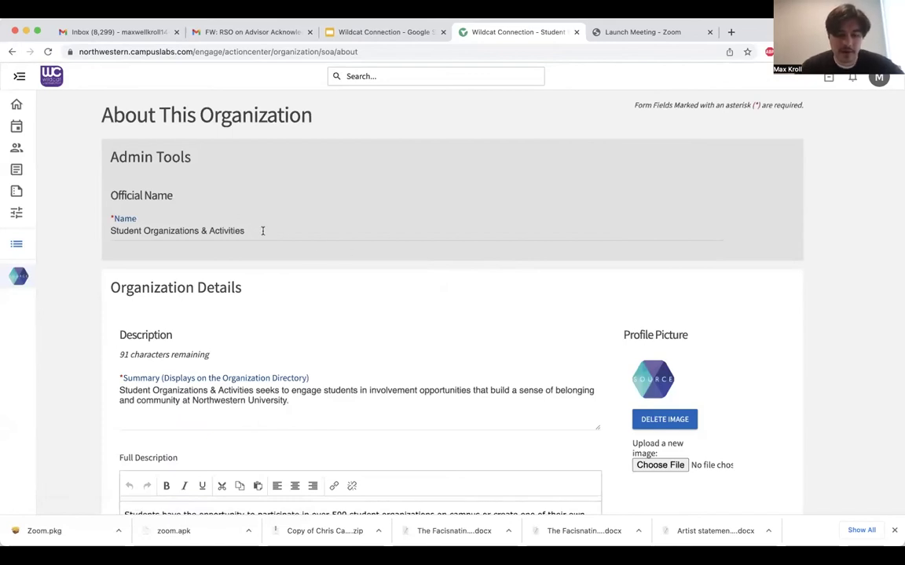
{"action": "scroll", "coordinate": [280, 414], "scroll_direction": "down", "scroll_amount": 5}
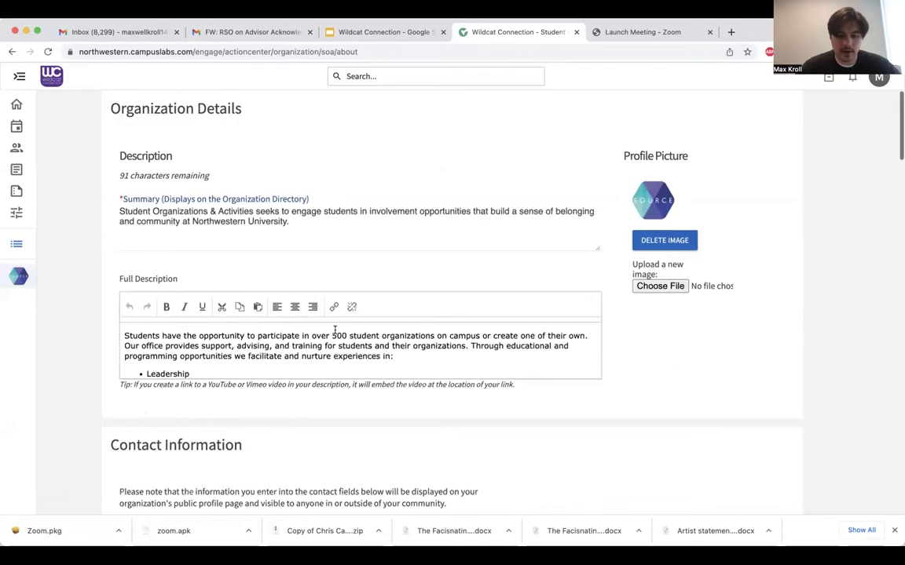
{"action": "scroll", "coordinate": [335, 329], "scroll_direction": "down", "scroll_amount": 1}
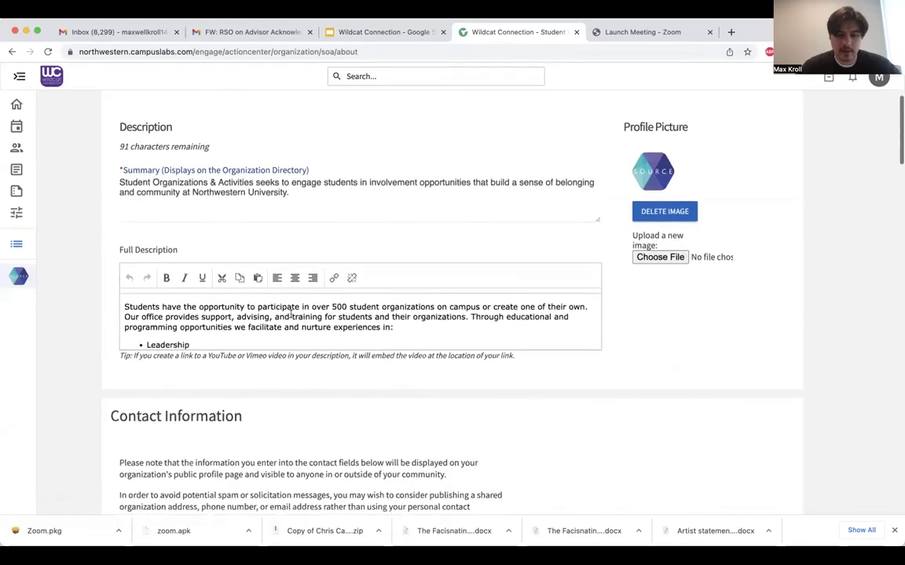
Append "Am I right?" to the organization's directory summary and save the organization information.
{"action": "left_click", "coordinate": [322, 195]}
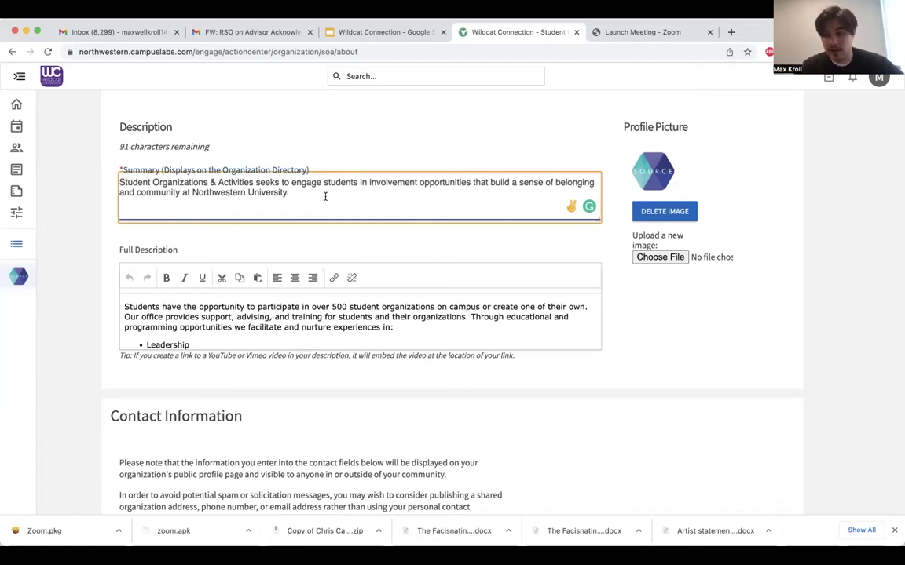
{"action": "type", "text": "Am I righ"}
{"action": "type", "text": "t!?"}
{"action": "scroll", "coordinate": [399, 237], "scroll_direction": "down", "scroll_amount": 15}
{"action": "scroll", "coordinate": [399, 233], "scroll_direction": "down", "scroll_amount": 15}
{"action": "left_click", "coordinate": [126, 492]}
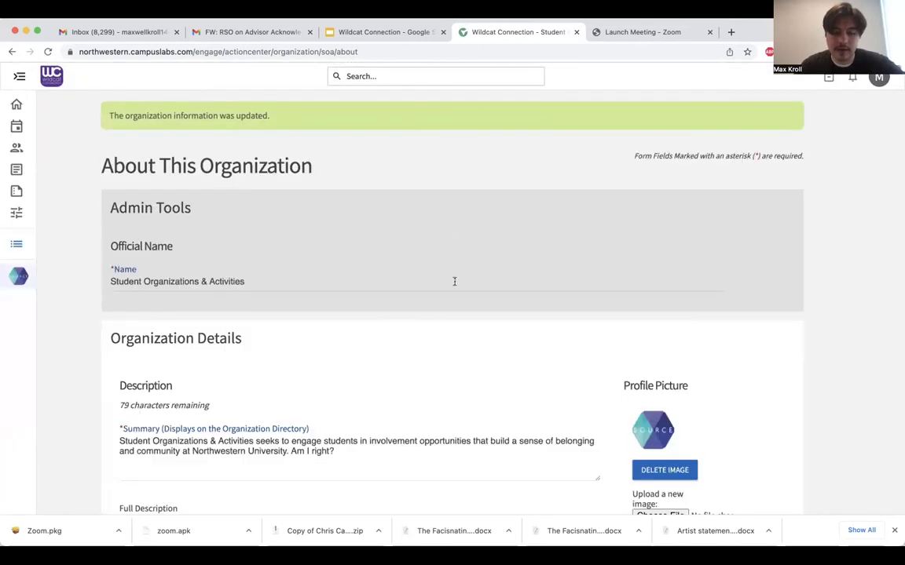
Delete "Am I right?" from the end of the organization's summary and save the organization information again.
{"action": "scroll", "coordinate": [454, 281], "scroll_direction": "down", "scroll_amount": 4}
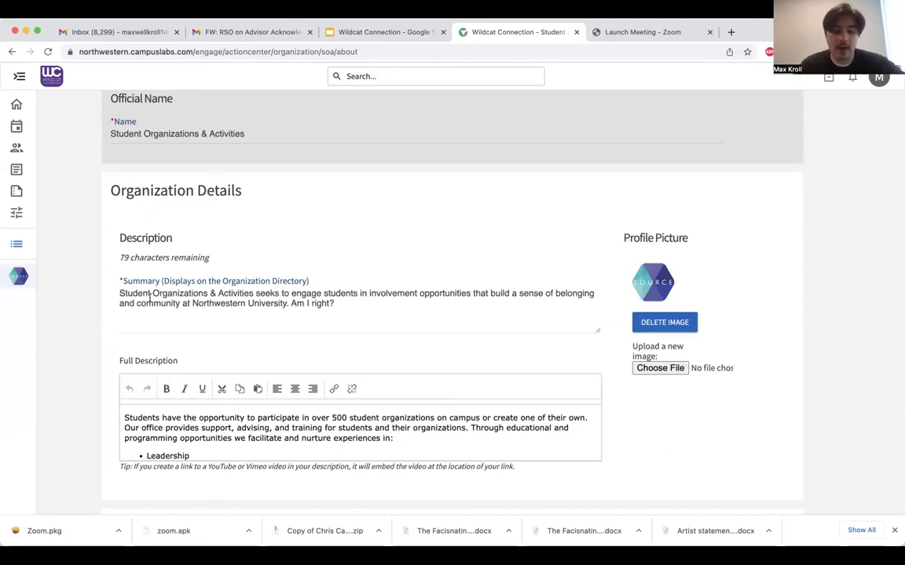
{"action": "left_click", "coordinate": [392, 300]}
{"action": "key", "text": "alt+shift+Left"}
{"action": "key", "text": "alt+shift+Left"}
{"action": "key", "text": "alt+shift+Left"}
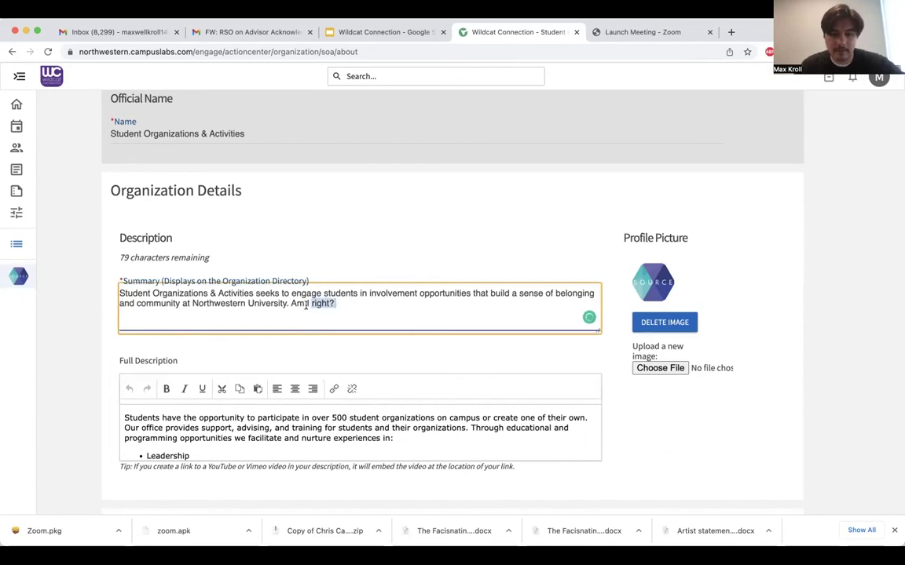
{"action": "key", "text": "BackSpace"}
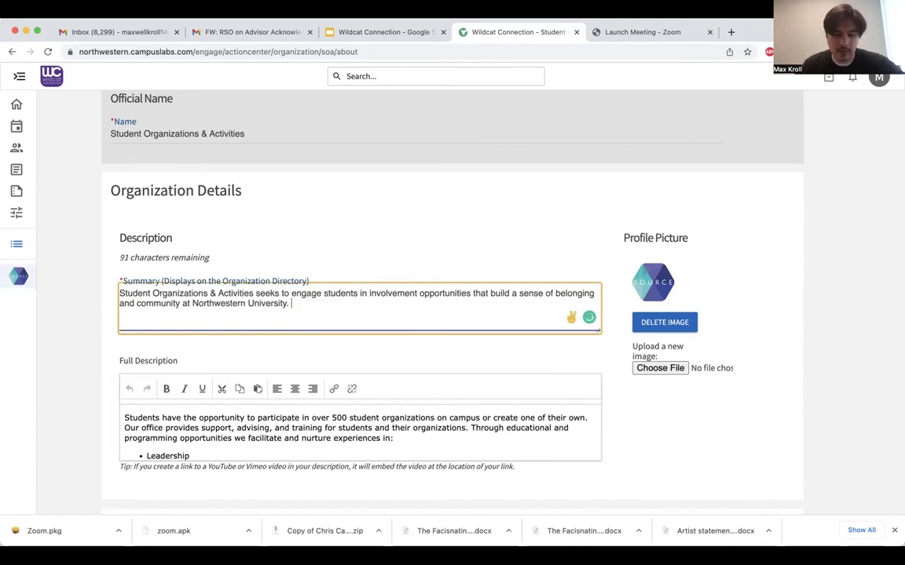
{"action": "scroll", "coordinate": [453, 298], "scroll_direction": "down", "scroll_amount": 15}
{"action": "scroll", "coordinate": [276, 323], "scroll_direction": "down", "scroll_amount": 10}
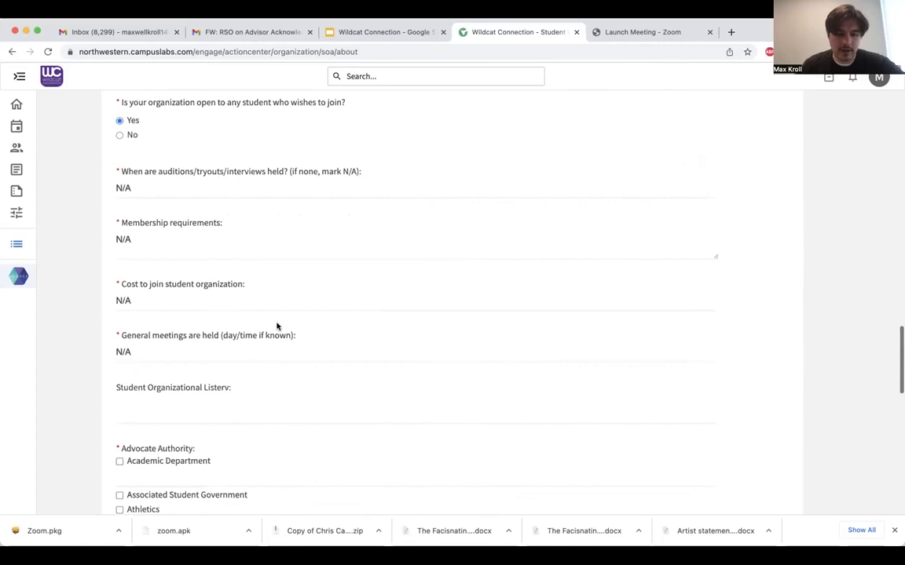
{"action": "left_click", "coordinate": [128, 495]}
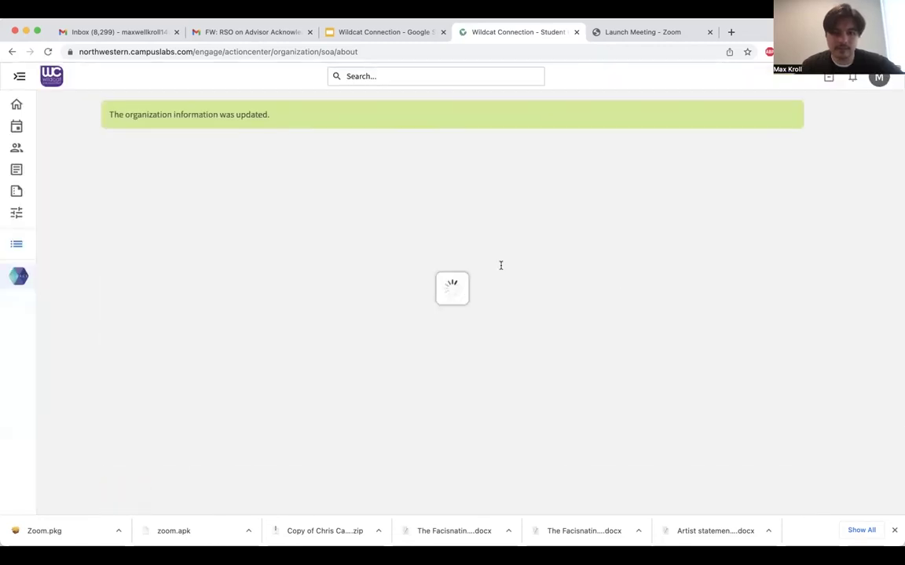
Review the About page's description, profile picture, contact information, external websites, social media and additional organization fields.
{"action": "scroll", "coordinate": [445, 375], "scroll_direction": "down", "scroll_amount": 5}
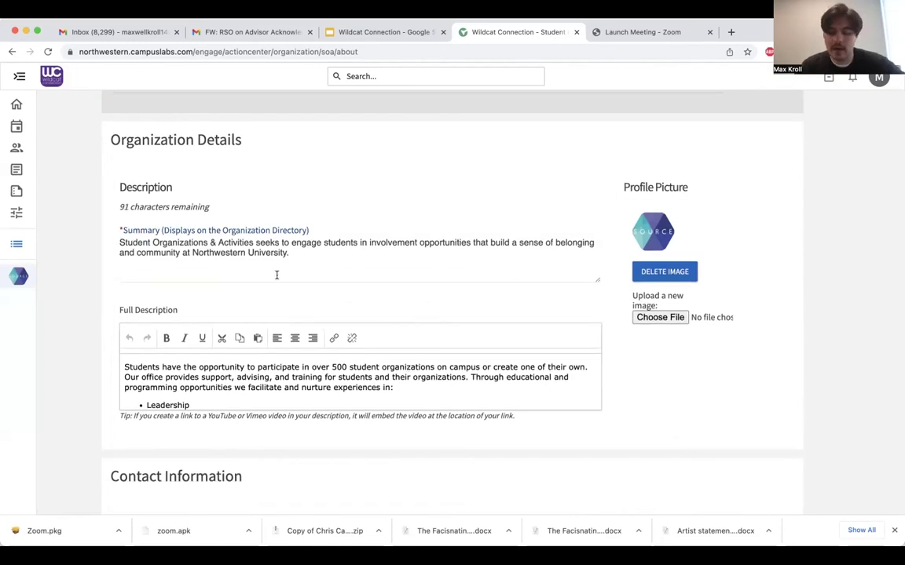
{"action": "scroll", "coordinate": [277, 275], "scroll_direction": "down", "scroll_amount": 2}
{"action": "scroll", "coordinate": [315, 289], "scroll_direction": "down", "scroll_amount": 3}
{"action": "scroll", "coordinate": [315, 289], "scroll_direction": "up", "scroll_amount": 3}
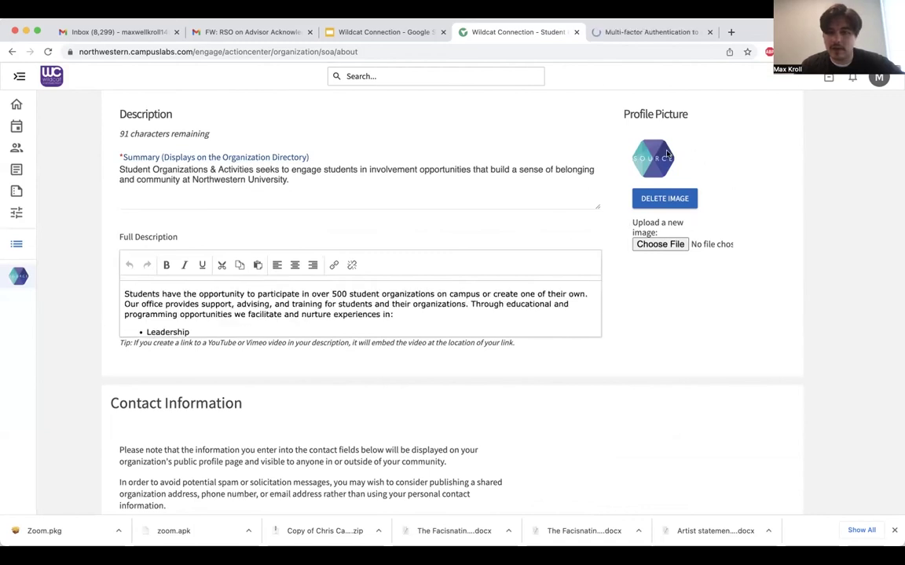
{"action": "scroll", "coordinate": [363, 325], "scroll_direction": "down", "scroll_amount": 5}
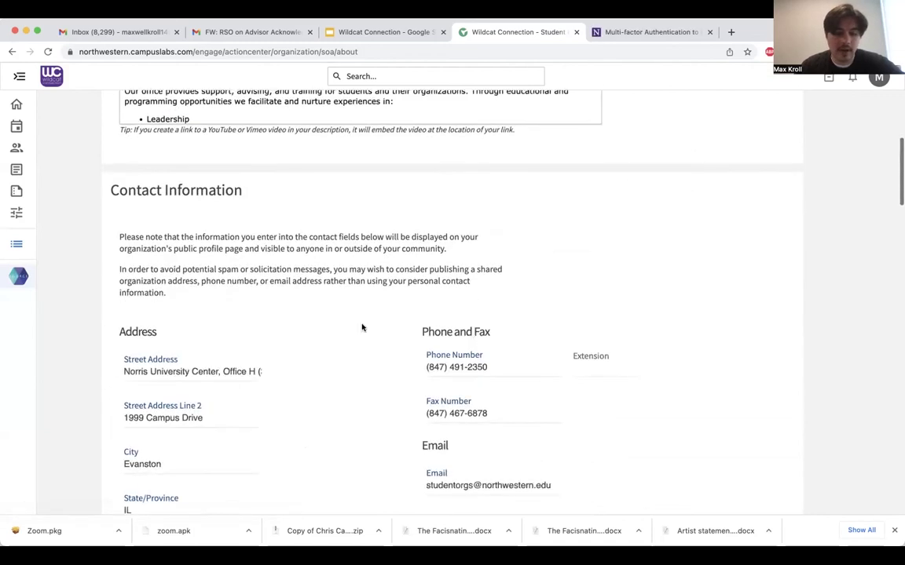
{"action": "scroll", "coordinate": [236, 378], "scroll_direction": "down", "scroll_amount": 3}
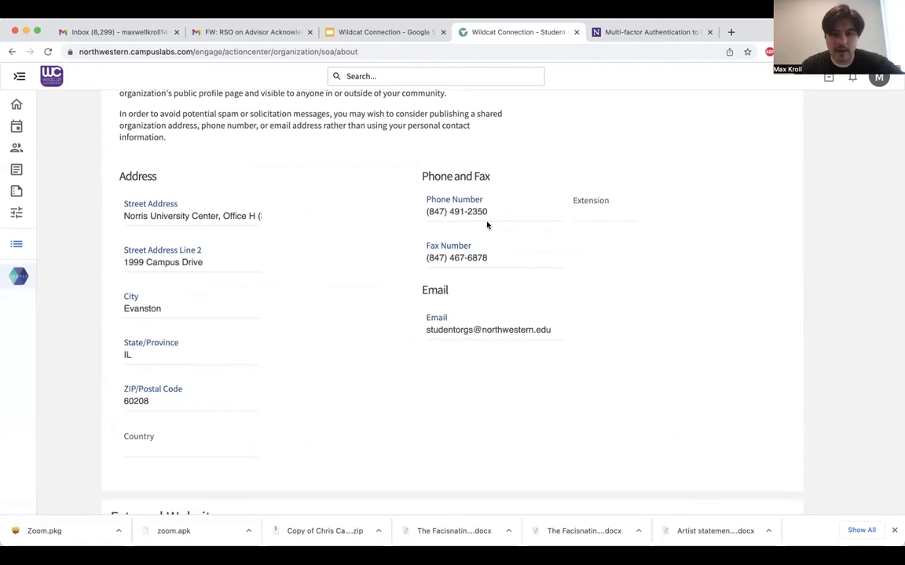
{"action": "scroll", "coordinate": [353, 350], "scroll_direction": "down", "scroll_amount": 5}
{"action": "scroll", "coordinate": [269, 417], "scroll_direction": "down", "scroll_amount": 3}
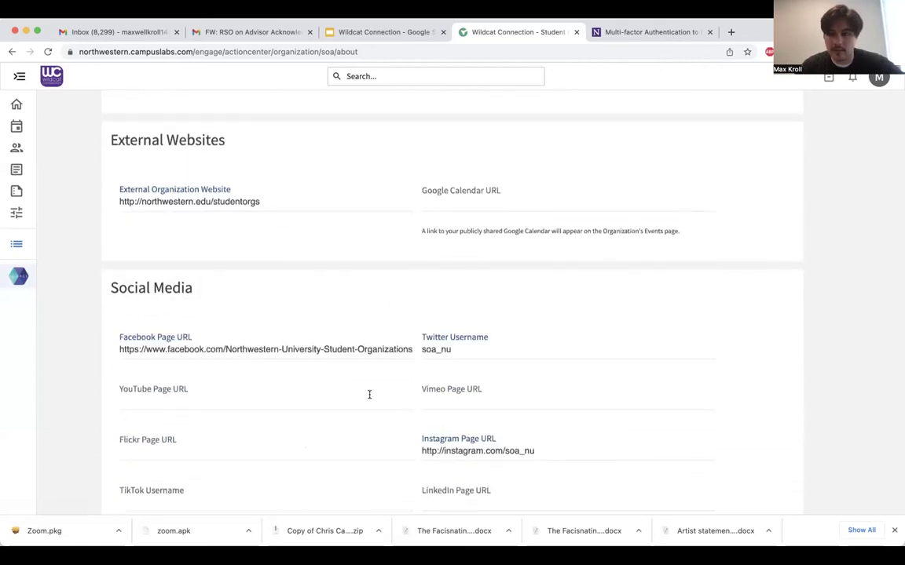
{"action": "scroll", "coordinate": [369, 394], "scroll_direction": "up", "scroll_amount": 3}
{"action": "scroll", "coordinate": [369, 394], "scroll_direction": "up", "scroll_amount": 15}
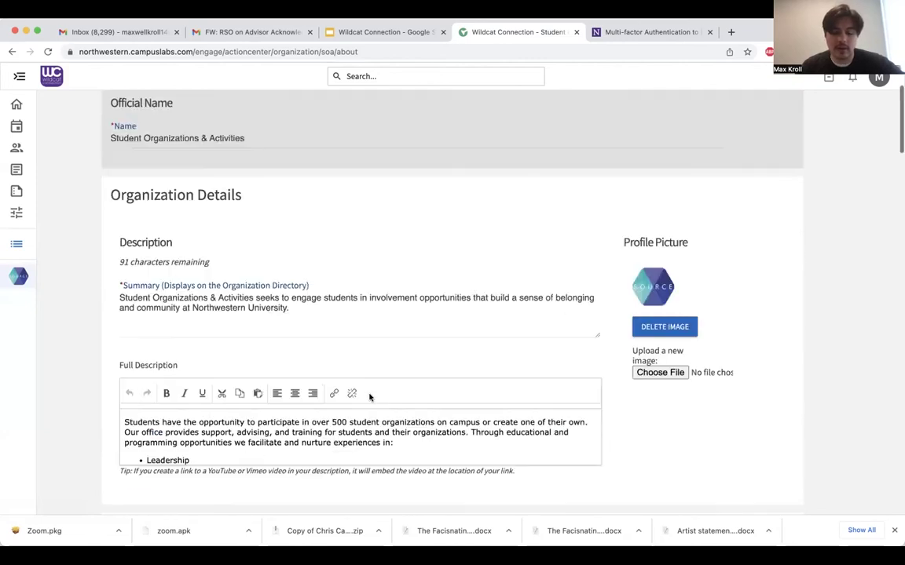
{"action": "scroll", "coordinate": [369, 395], "scroll_direction": "down", "scroll_amount": 20}
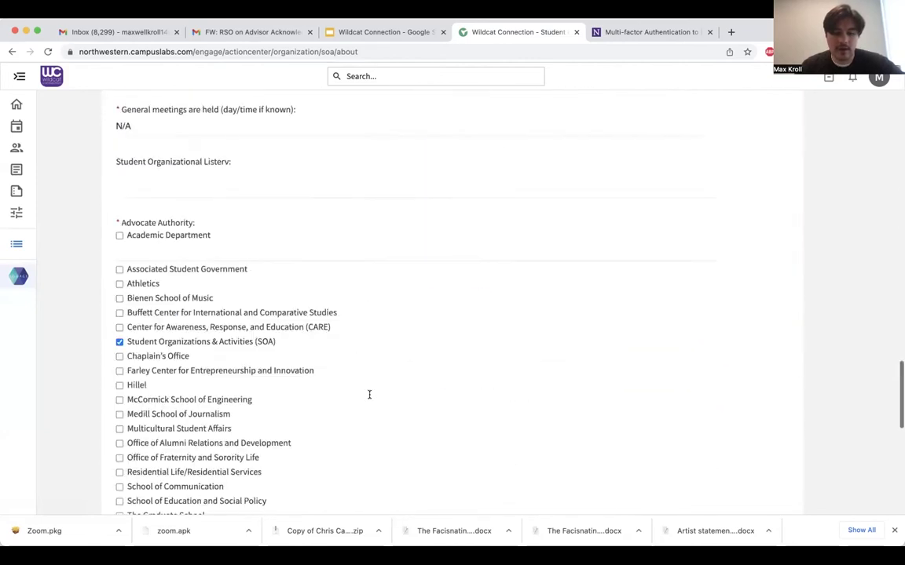
{"action": "scroll", "coordinate": [369, 397], "scroll_direction": "up", "scroll_amount": 10}
{"action": "scroll", "coordinate": [369, 397], "scroll_direction": "up", "scroll_amount": 15}
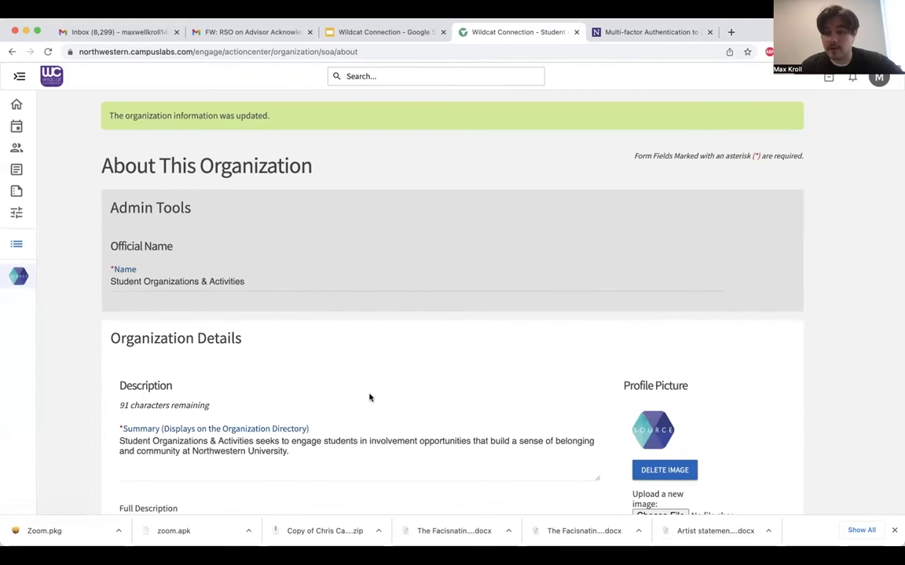
Open the Student Organizations & Activities roster and review its primary contact and current members.
{"action": "left_click", "coordinate": [19, 279]}
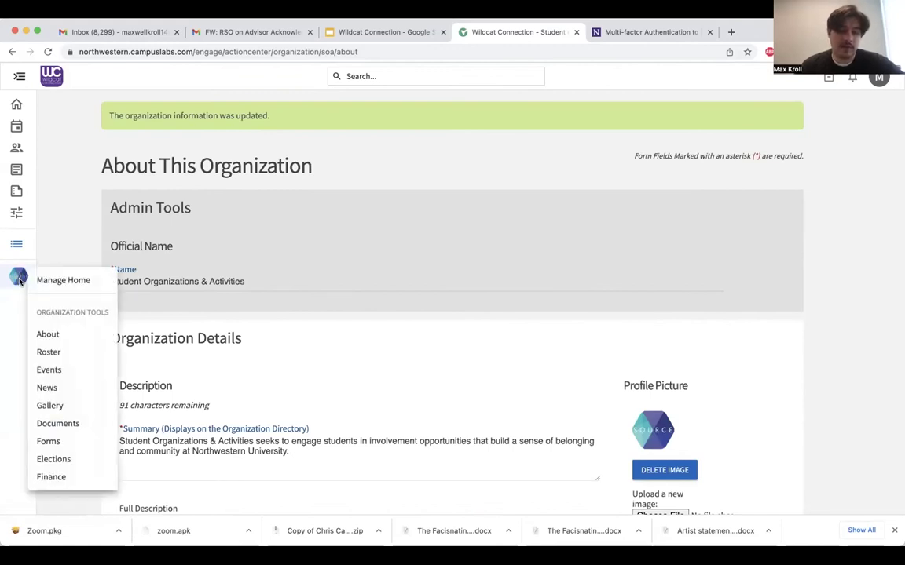
{"action": "left_click", "coordinate": [73, 352]}
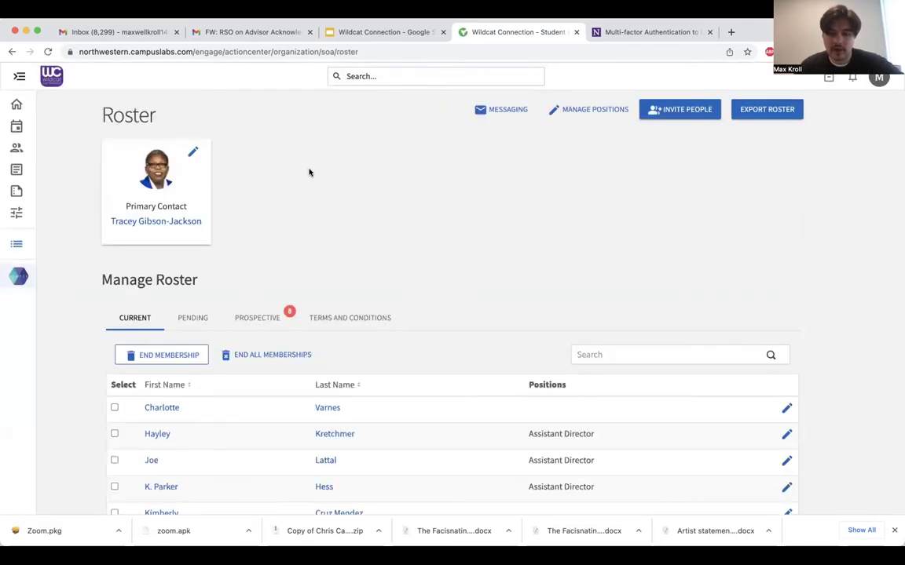
{"action": "scroll", "coordinate": [310, 172], "scroll_direction": "down", "scroll_amount": 5}
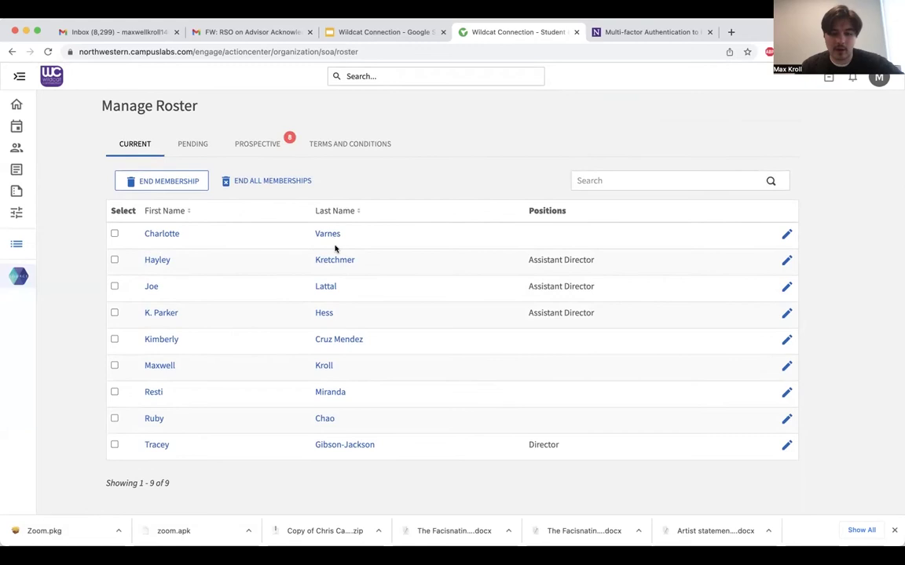
{"action": "scroll", "coordinate": [289, 265], "scroll_direction": "up", "scroll_amount": 5}
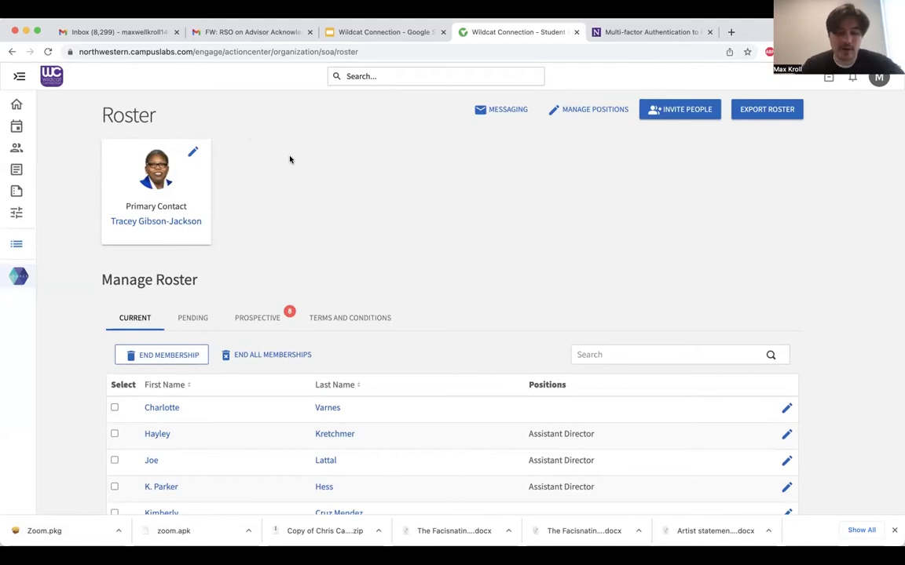
{"action": "scroll", "coordinate": [333, 226], "scroll_direction": "down", "scroll_amount": 2}
{"action": "scroll", "coordinate": [333, 226], "scroll_direction": "up", "scroll_amount": 2}
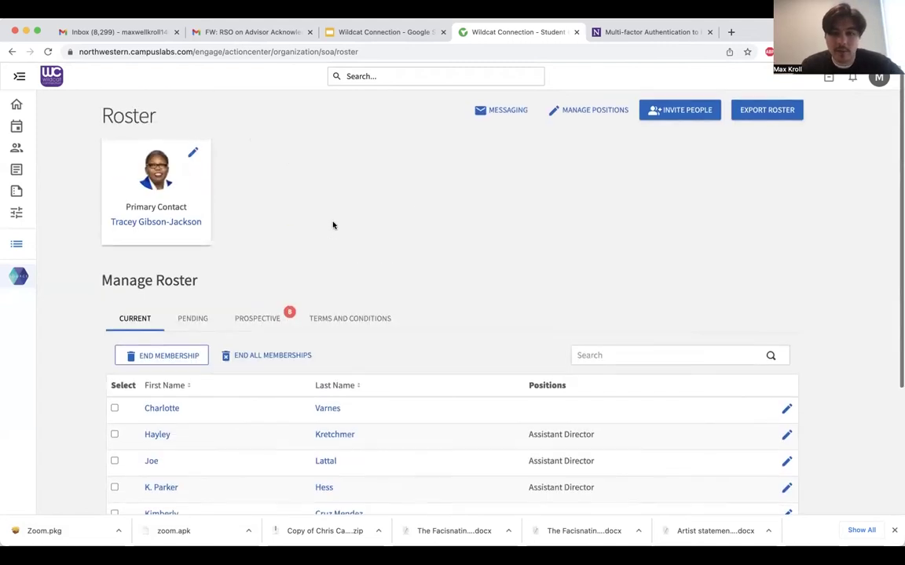
Start a roster invitation and add the invitee's school e-mail address to the recipients.
{"action": "left_click", "coordinate": [658, 111]}
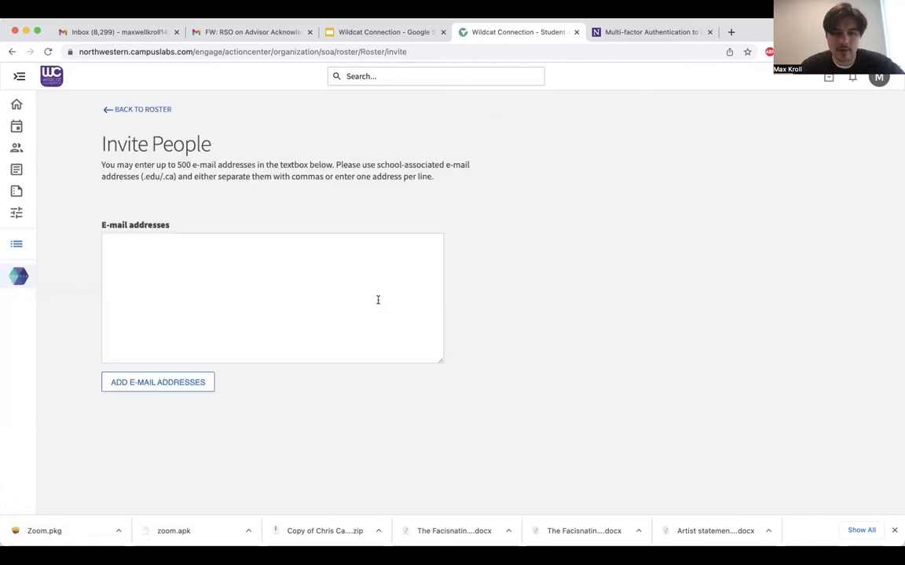
{"action": "left_click", "coordinate": [378, 300]}
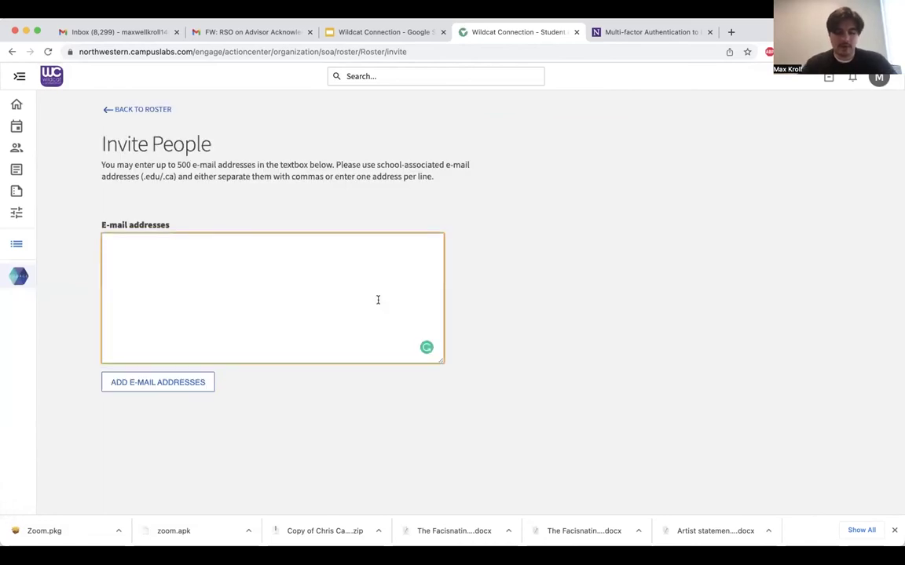
{"action": "key", "text": "super+v"}
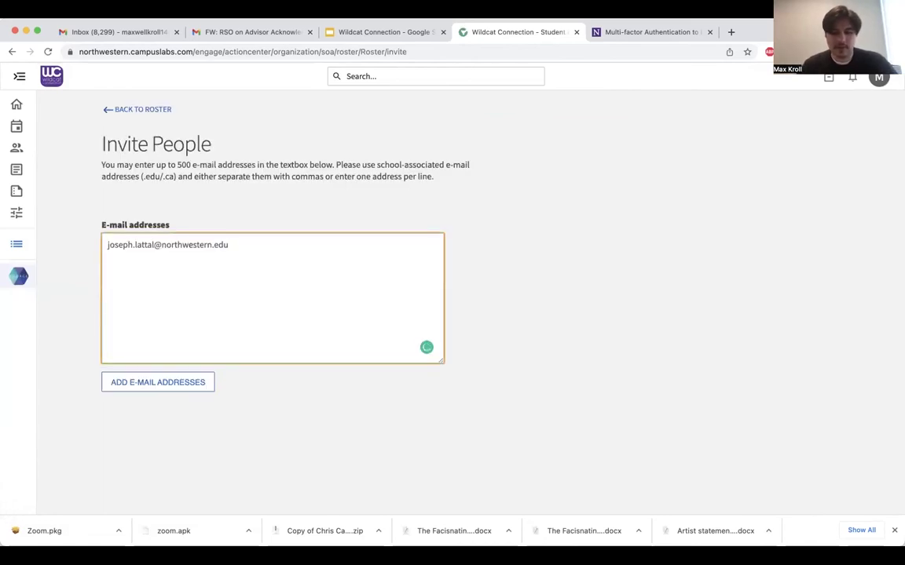
{"action": "left_click", "coordinate": [165, 382]}
Review the available positions, keep the recipient invited as Member, and send the invitation.
{"action": "scroll", "coordinate": [320, 382], "scroll_direction": "down", "scroll_amount": 2}
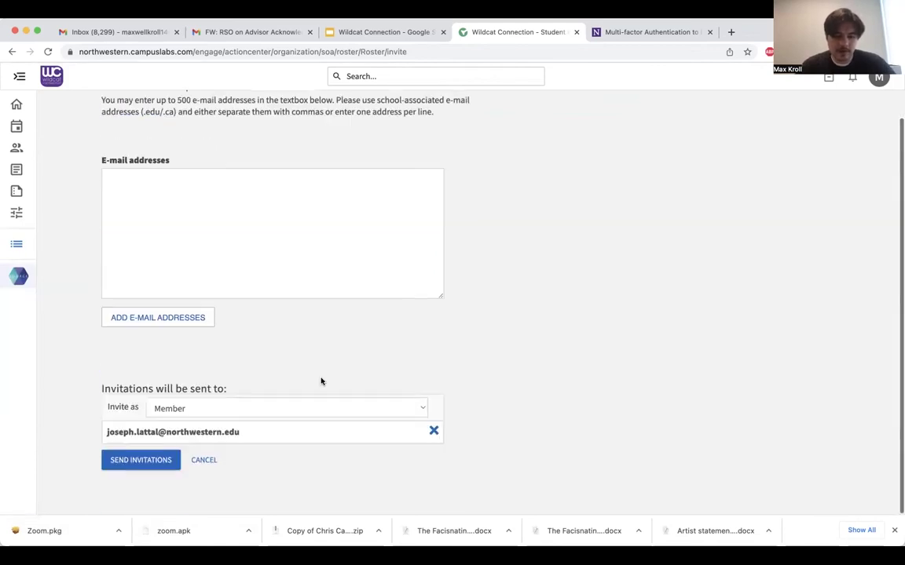
{"action": "left_click", "coordinate": [238, 414]}
{"action": "mouse_move", "coordinate": [238, 520]}
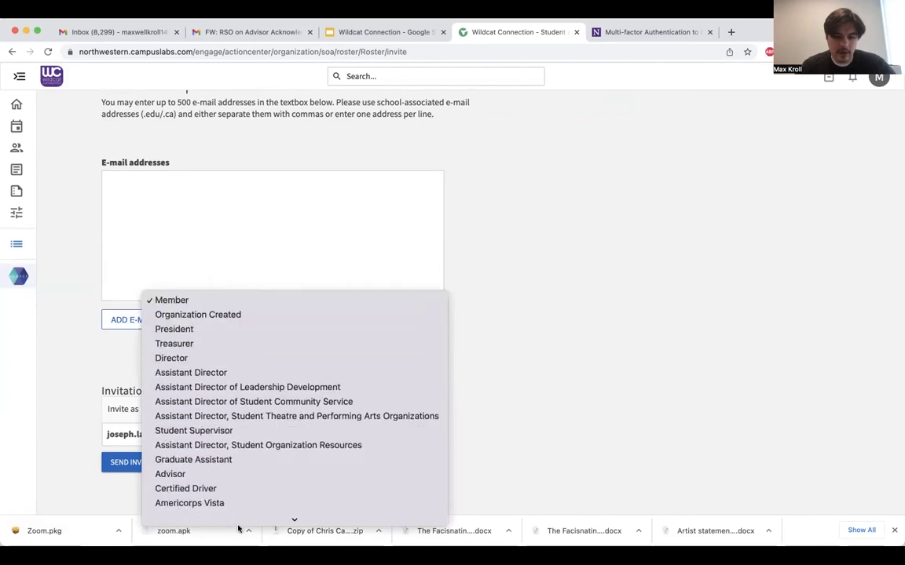
{"action": "scroll", "coordinate": [273, 365], "scroll_direction": "down", "scroll_amount": 1}
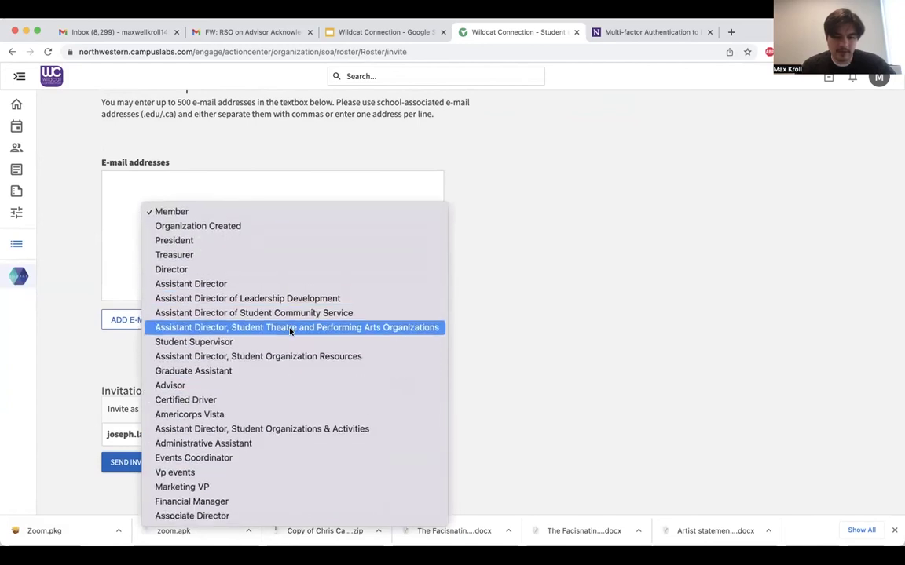
{"action": "left_click", "coordinate": [232, 209]}
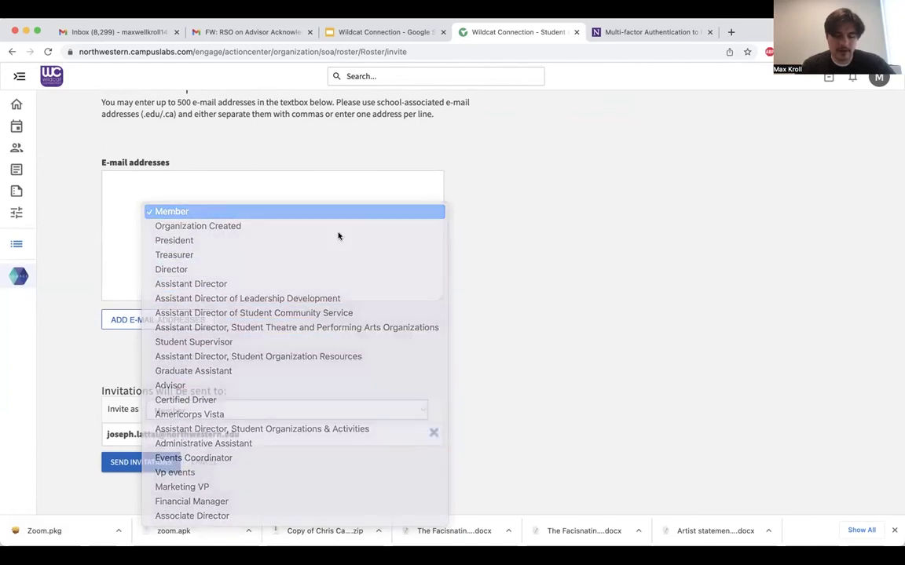
{"action": "left_click", "coordinate": [138, 464]}
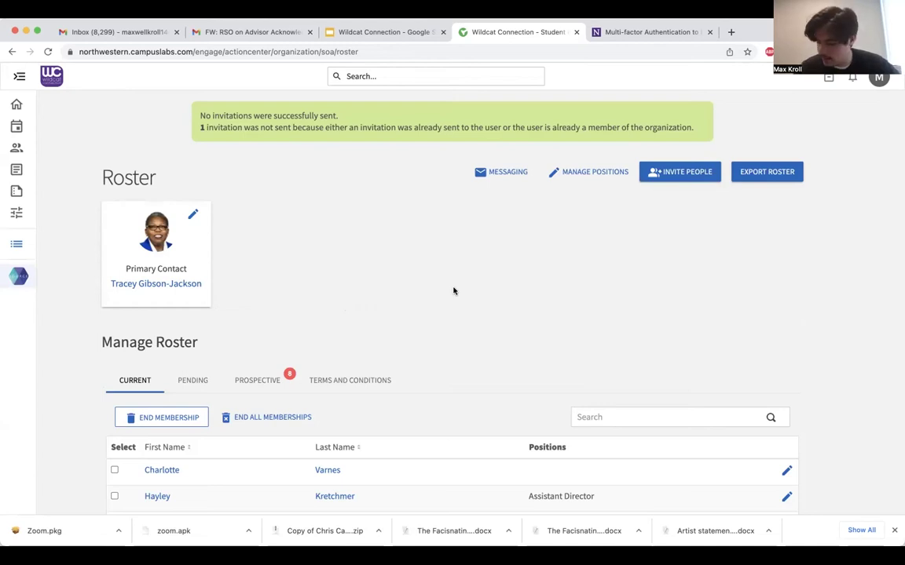
Review the roster's current, pending and prospective members, including the approve, deny and messaging options, and return to the current members.
{"action": "scroll", "coordinate": [453, 292], "scroll_direction": "down", "scroll_amount": 2}
{"action": "scroll", "coordinate": [402, 435], "scroll_direction": "down", "scroll_amount": 3}
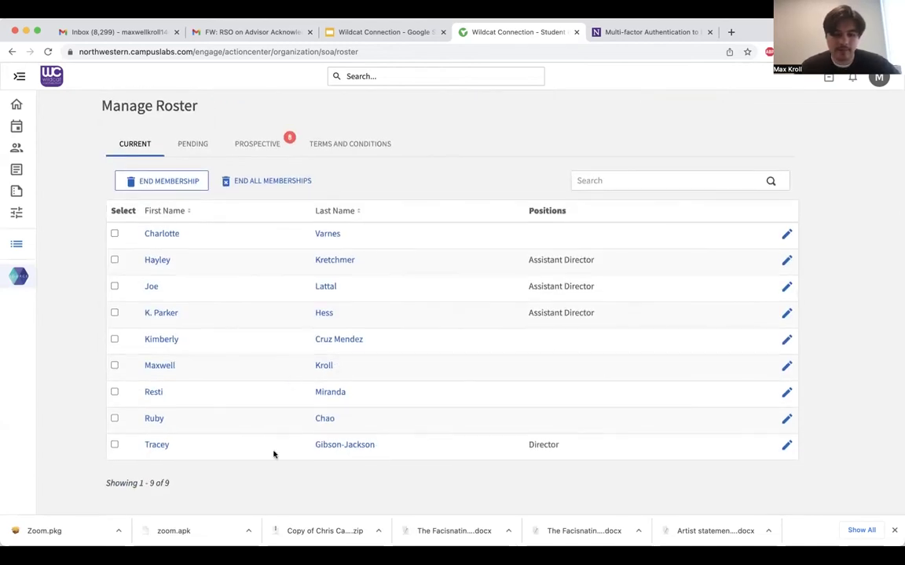
{"action": "scroll", "coordinate": [274, 454], "scroll_direction": "up", "scroll_amount": 2}
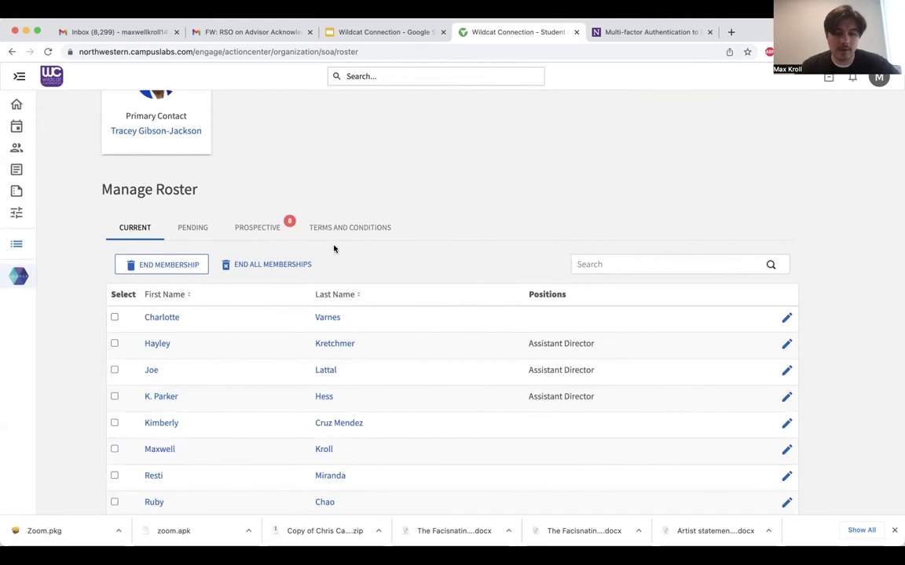
{"action": "left_click", "coordinate": [182, 228]}
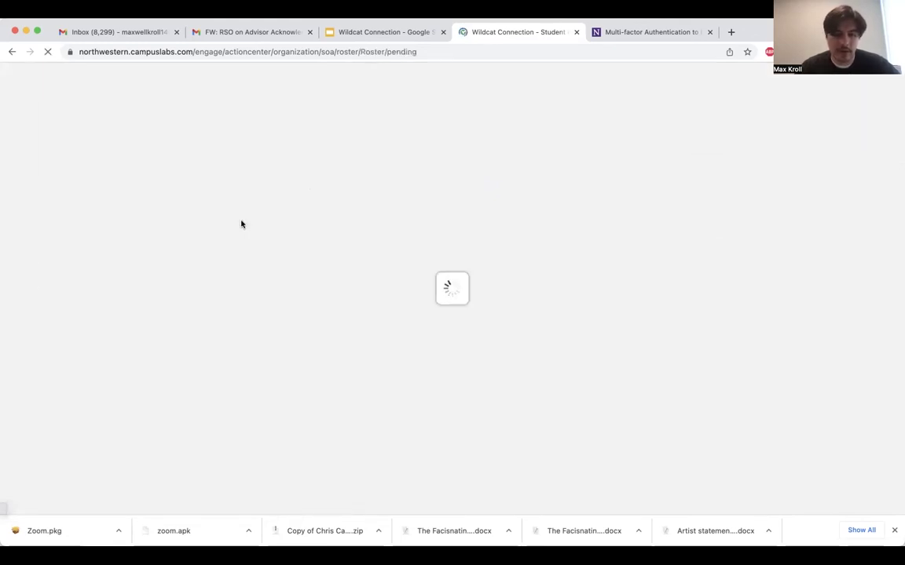
{"action": "left_click", "coordinate": [269, 314]}
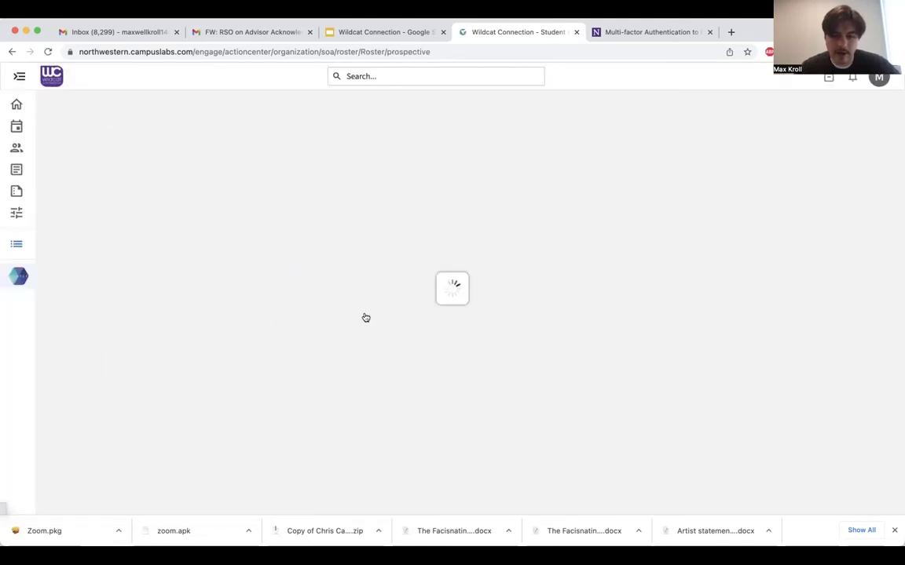
{"action": "scroll", "coordinate": [364, 317], "scroll_direction": "down", "scroll_amount": 5}
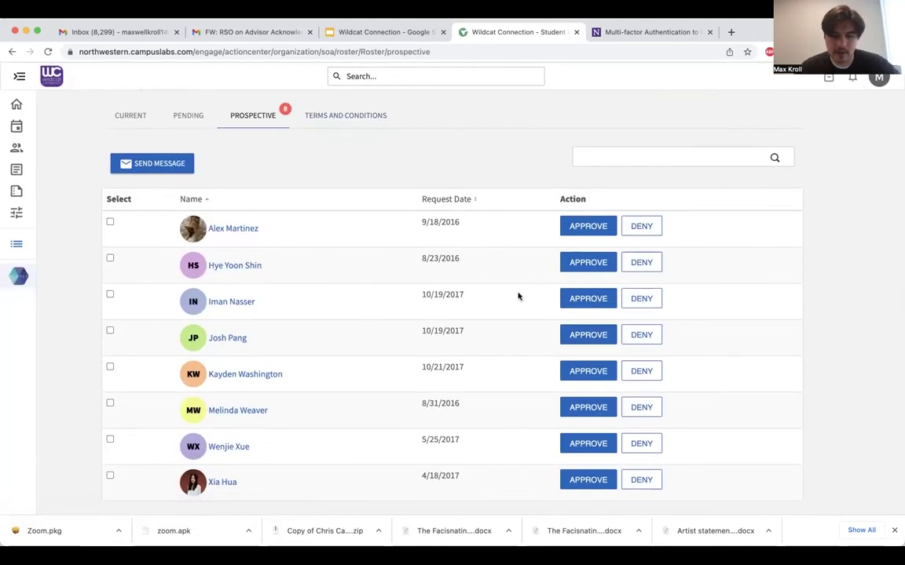
{"action": "scroll", "coordinate": [424, 288], "scroll_direction": "up", "scroll_amount": 3}
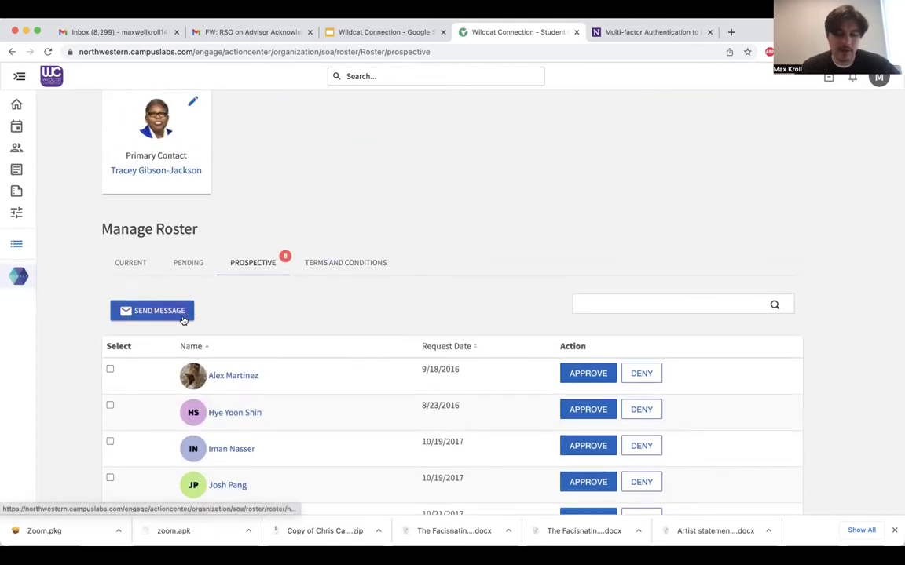
{"action": "scroll", "coordinate": [236, 314], "scroll_direction": "up", "scroll_amount": 1}
{"action": "left_click", "coordinate": [132, 280]}
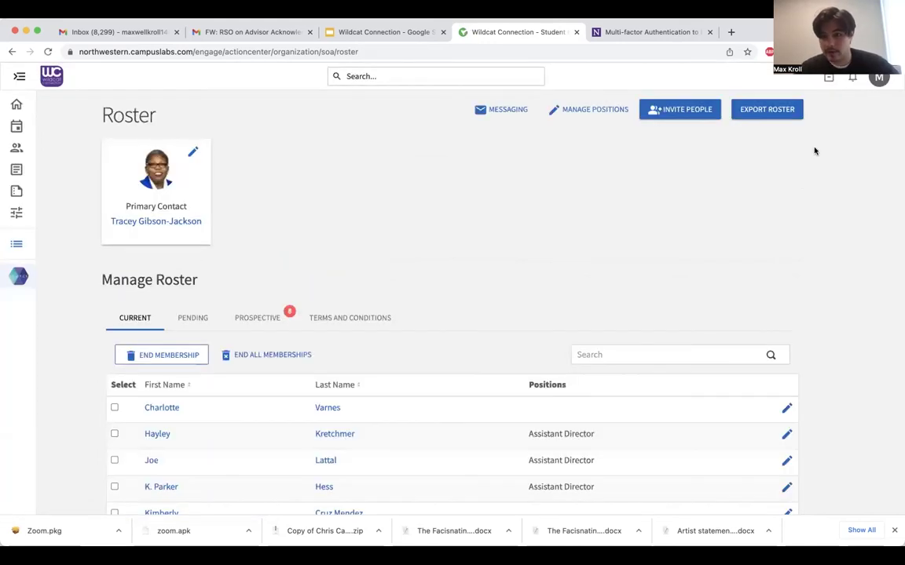
Turn off the New Navigation preview in the account options and submit a thumbs-up rating as the opt-out feedback.
{"action": "left_click", "coordinate": [880, 78]}
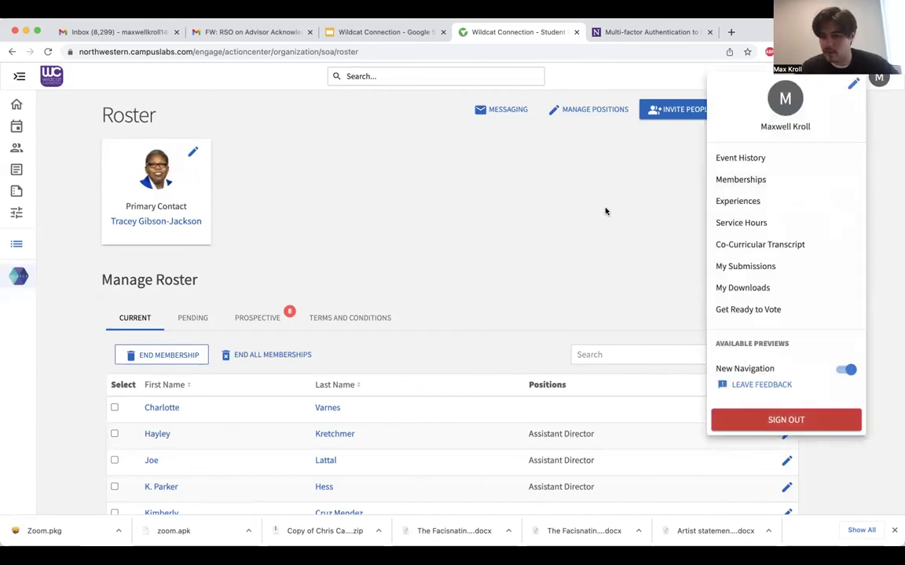
{"action": "left_click", "coordinate": [849, 370]}
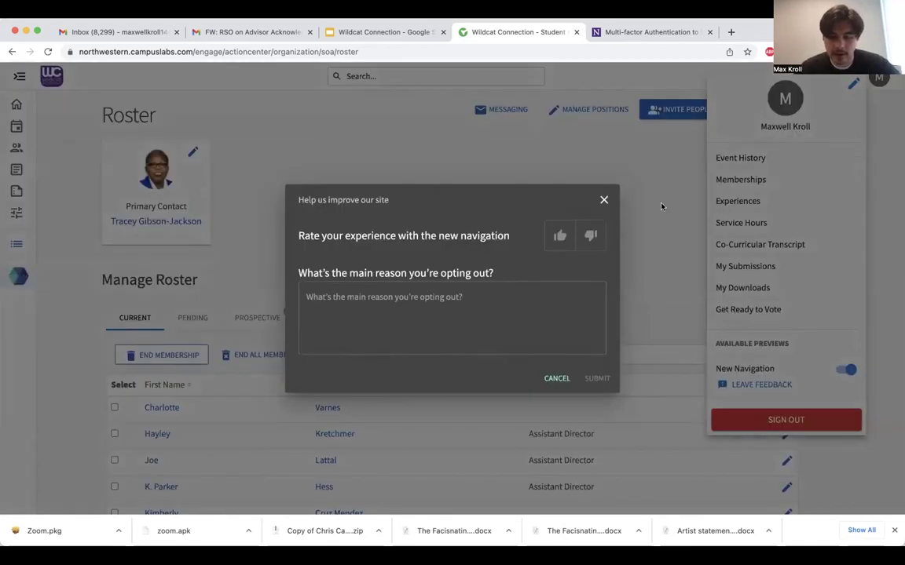
{"action": "left_click", "coordinate": [559, 236]}
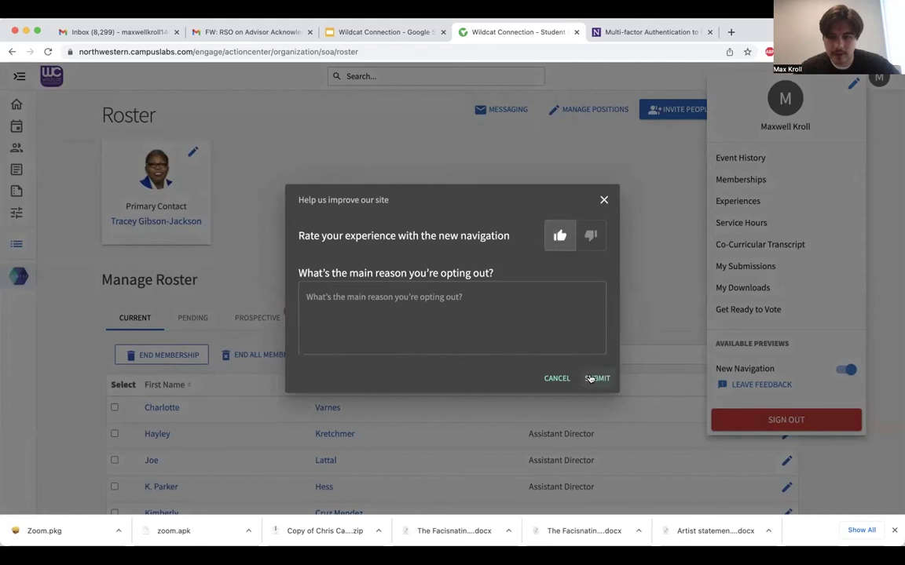
{"action": "left_click", "coordinate": [593, 379]}
{"action": "left_click", "coordinate": [585, 320]}
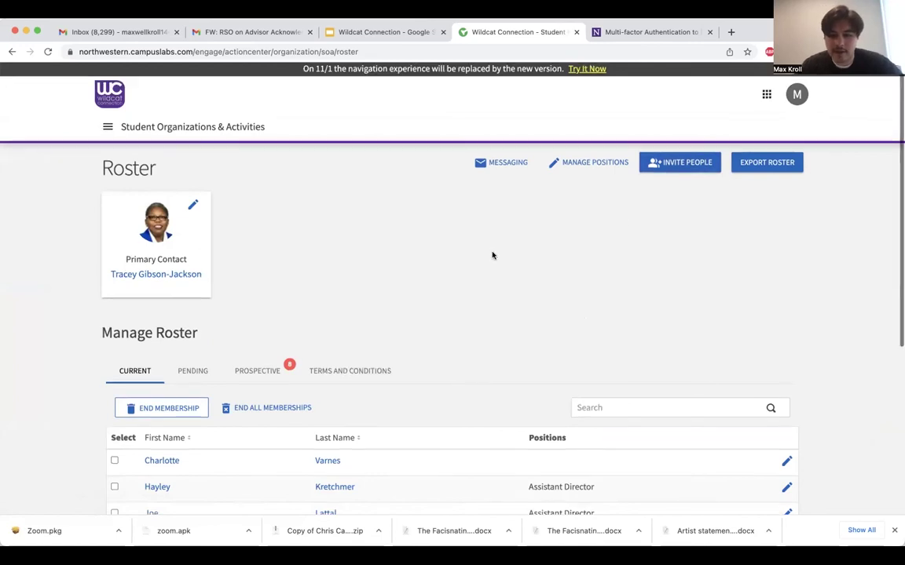
Open the Student Organizations & Activities About page through the old navigation and review its organization details.
{"action": "scroll", "coordinate": [492, 254], "scroll_direction": "down", "scroll_amount": 5}
{"action": "scroll", "coordinate": [493, 255], "scroll_direction": "up", "scroll_amount": 5}
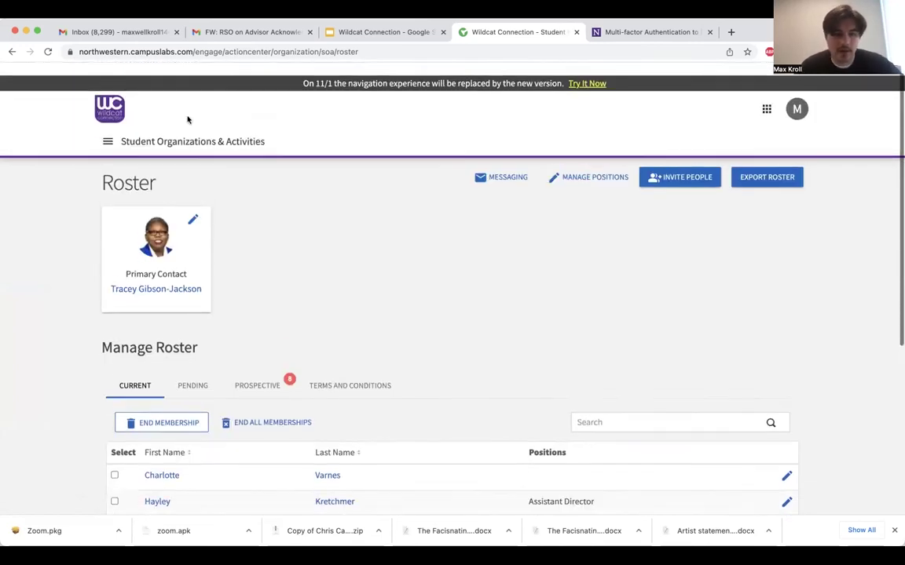
{"action": "left_click", "coordinate": [107, 128]}
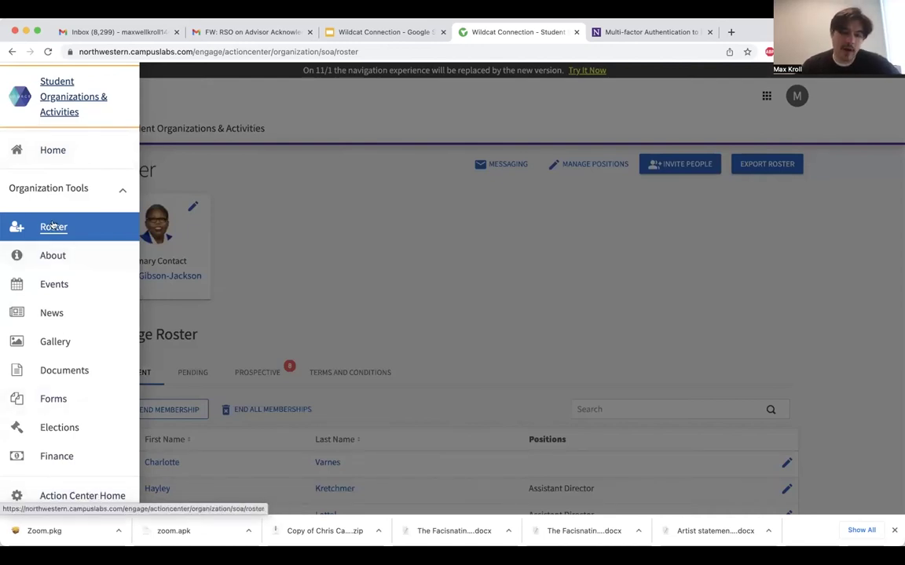
{"action": "left_click", "coordinate": [75, 256]}
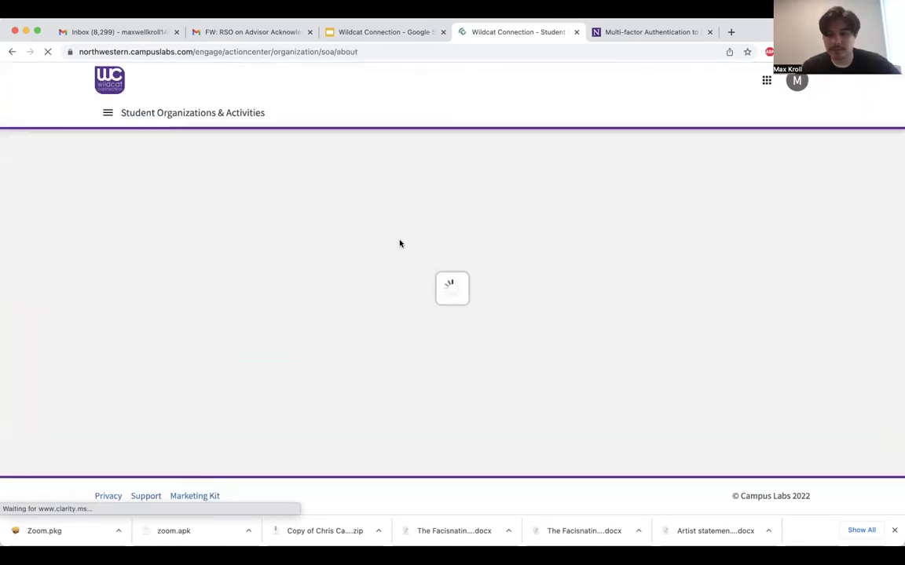
{"action": "scroll", "coordinate": [333, 404], "scroll_direction": "down", "scroll_amount": 4}
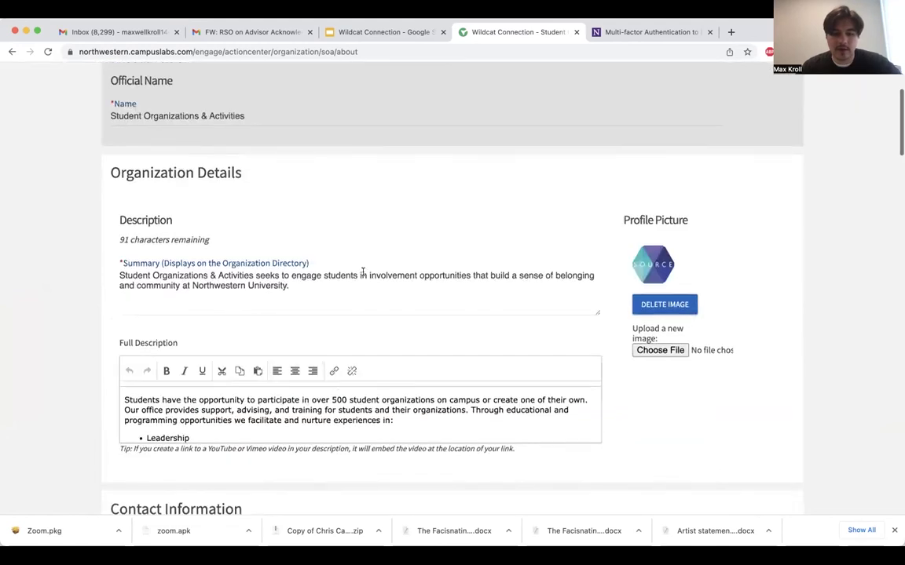
{"action": "scroll", "coordinate": [256, 327], "scroll_direction": "up", "scroll_amount": 3}
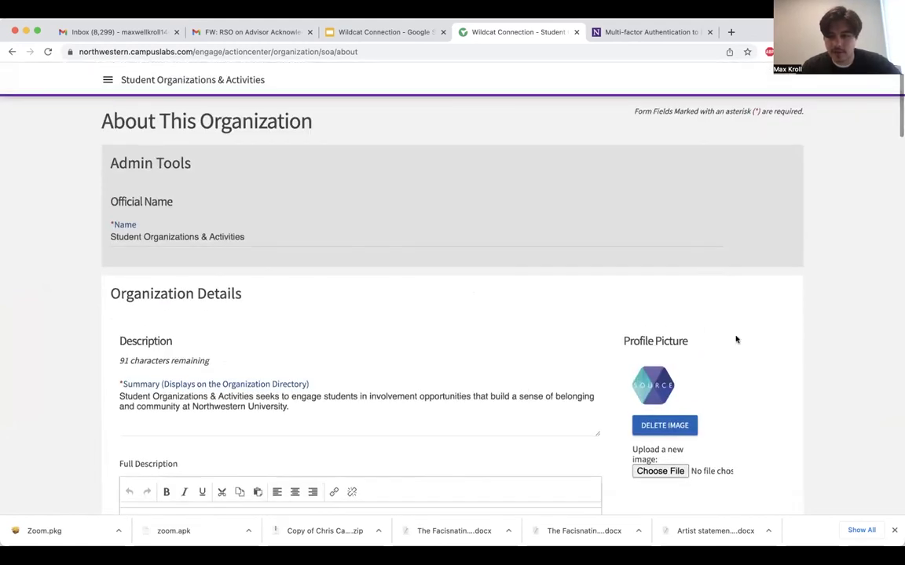
{"action": "scroll", "coordinate": [200, 309], "scroll_direction": "down", "scroll_amount": 20}
{"action": "scroll", "coordinate": [176, 460], "scroll_direction": "up", "scroll_amount": 10}
{"action": "scroll", "coordinate": [142, 186], "scroll_direction": "up", "scroll_amount": 15}
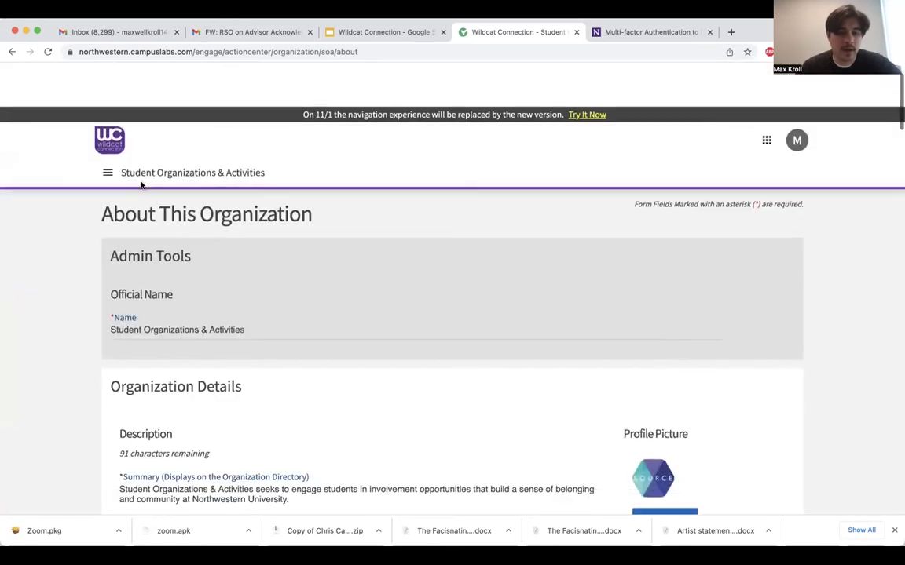
Open the organization's event management page, turn the new navigation preview back on and dismiss its welcome message.
{"action": "left_click", "coordinate": [109, 129]}
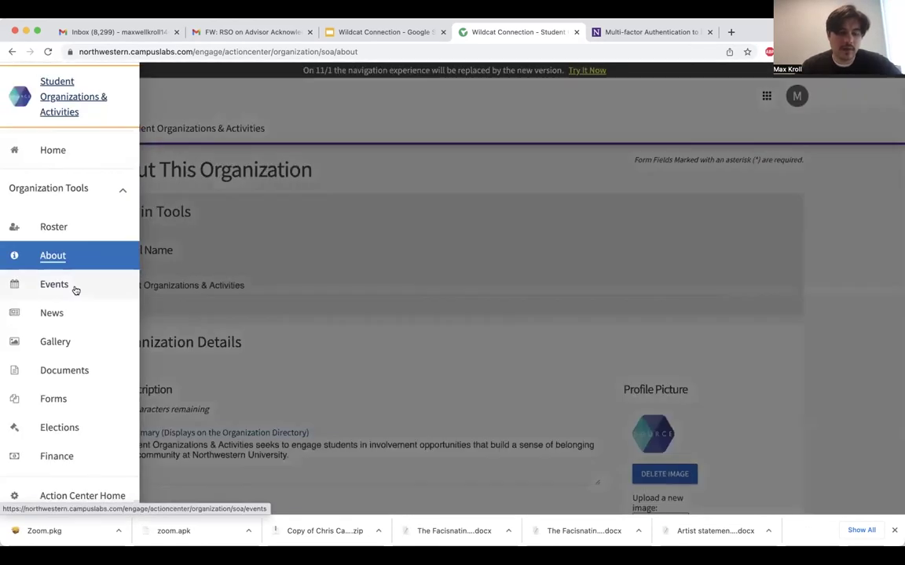
{"action": "left_click", "coordinate": [76, 291]}
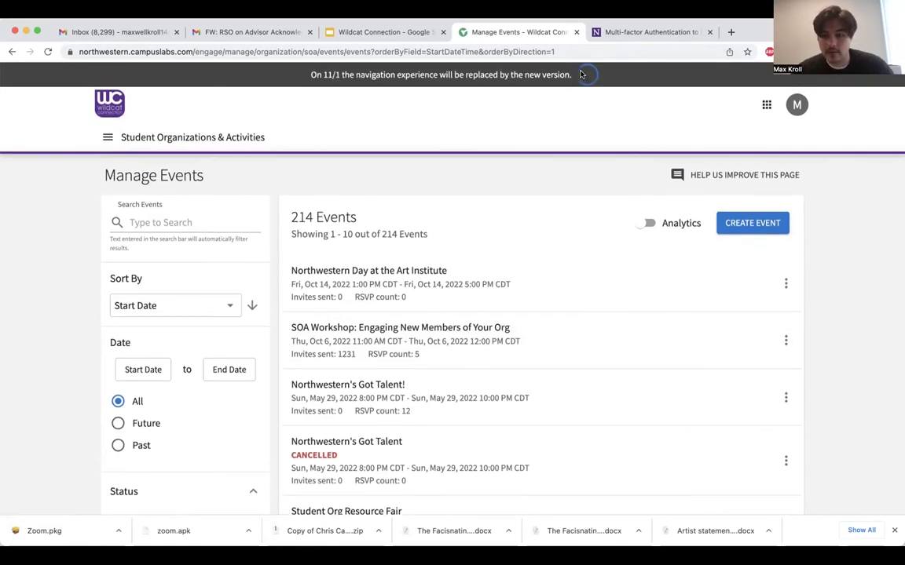
{"action": "left_click", "coordinate": [585, 71]}
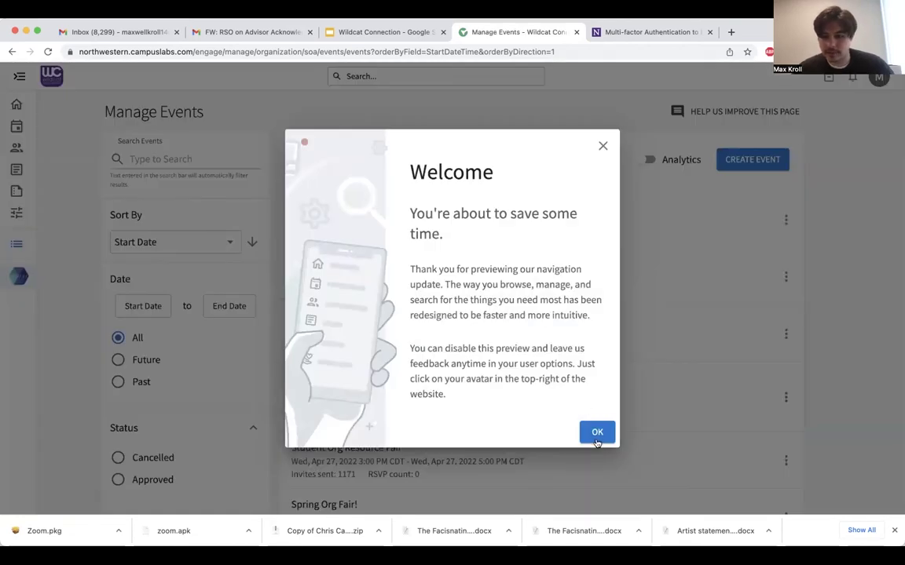
{"action": "key", "text": "Escape"}
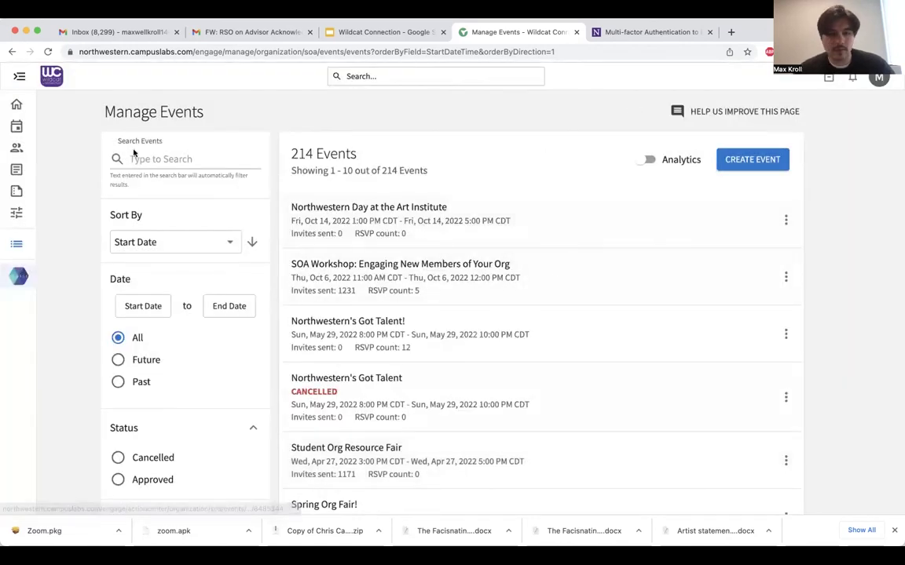
Return to the Wildcat Connection home page and view the recommended events and memberships.
{"action": "left_click", "coordinate": [54, 83]}
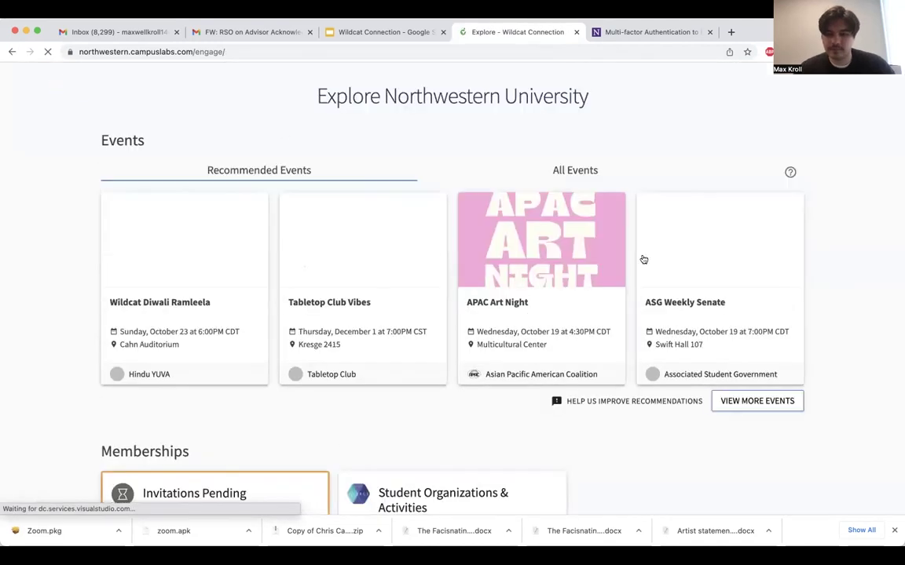
{"action": "scroll", "coordinate": [746, 259], "scroll_direction": "down", "scroll_amount": 2}
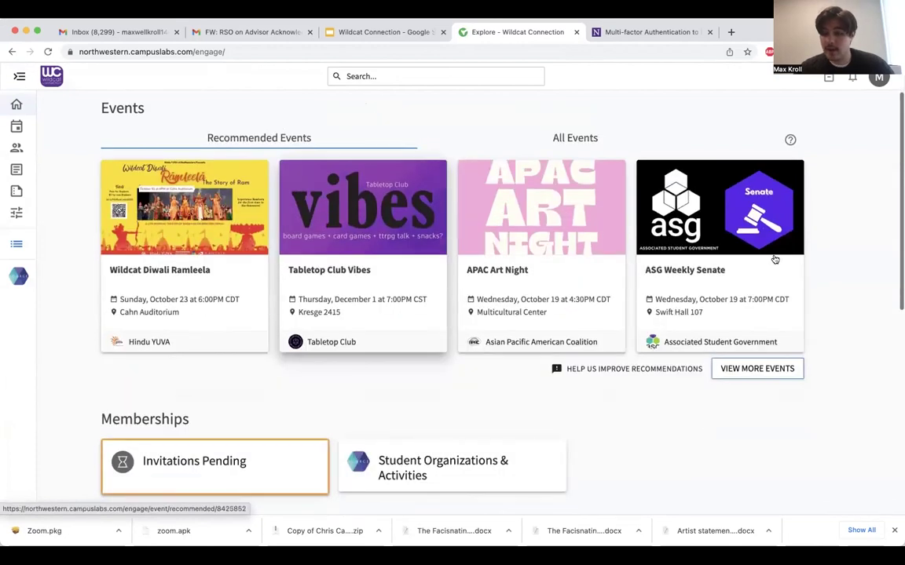